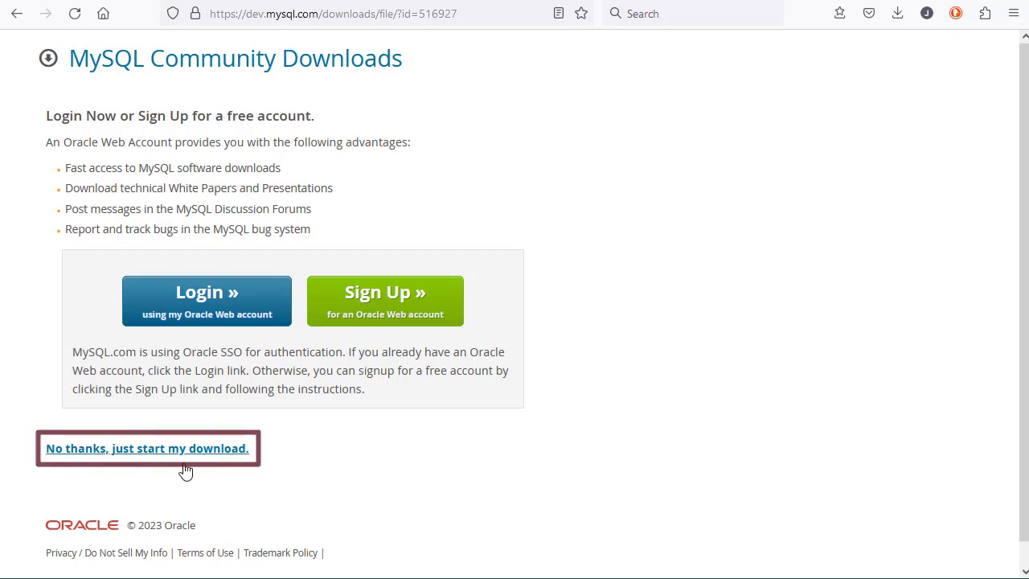
- Download the MySQL installer without logging in, save it to the MySQL Download folder, and launch the downloaded installer
{"action": "left_click", "coordinate": [157, 456]}
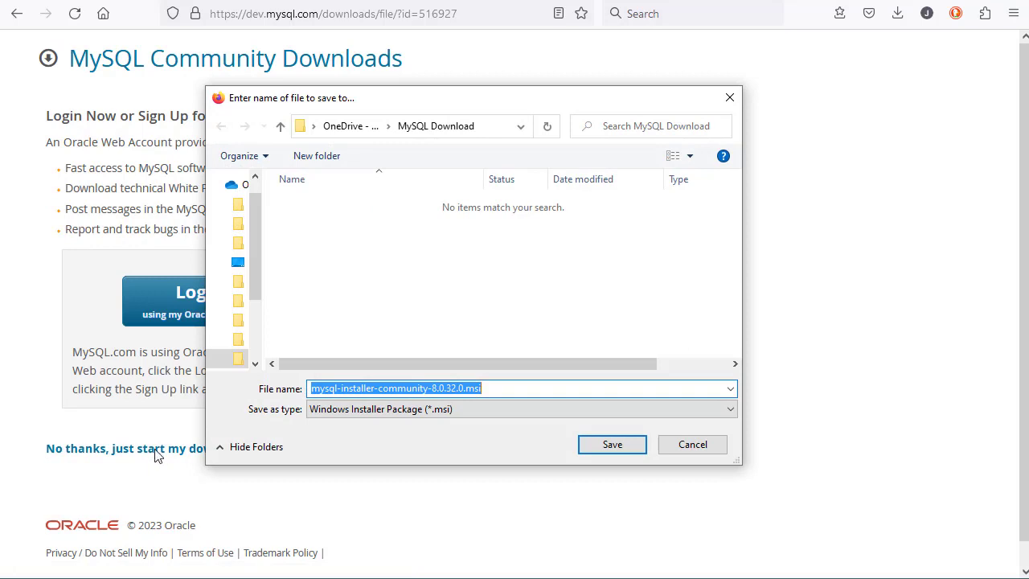
{"action": "left_click", "coordinate": [613, 446]}
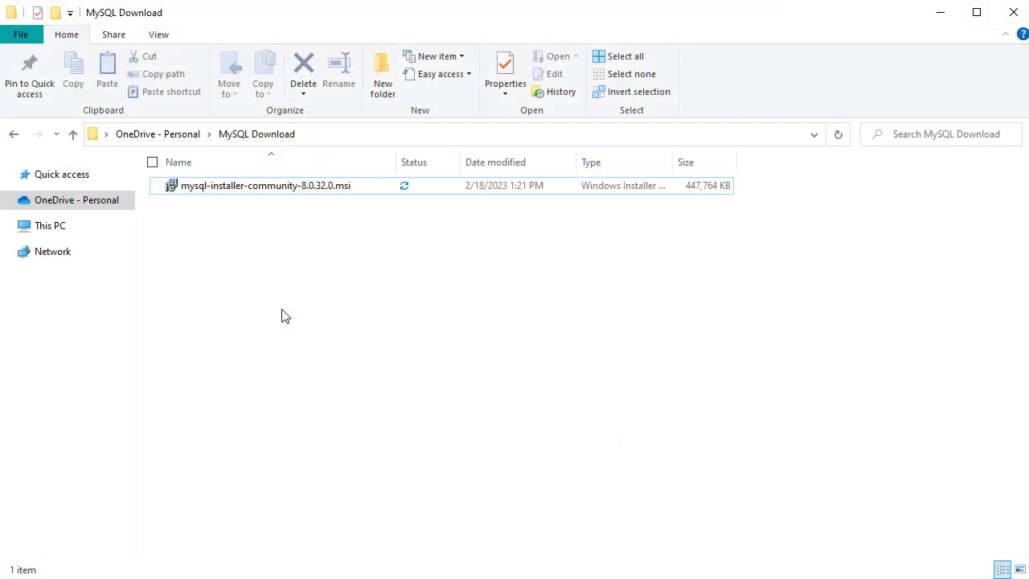
{"action": "double_click", "coordinate": [280, 188]}
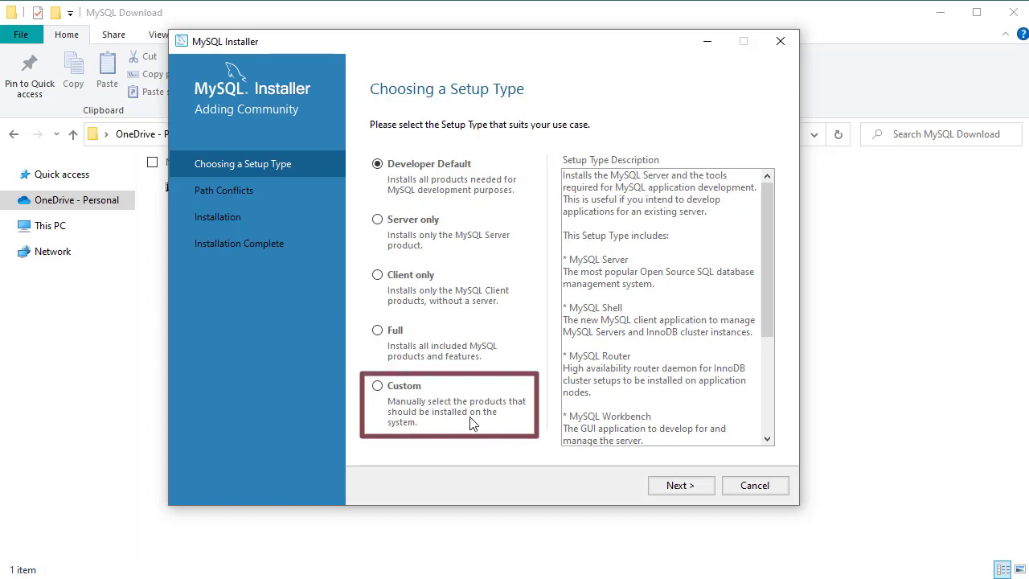
- Choose the Custom setup type and add MySQL Server 8.0.32 - X64 to the products to be installed
{"action": "left_click", "coordinate": [378, 386]}
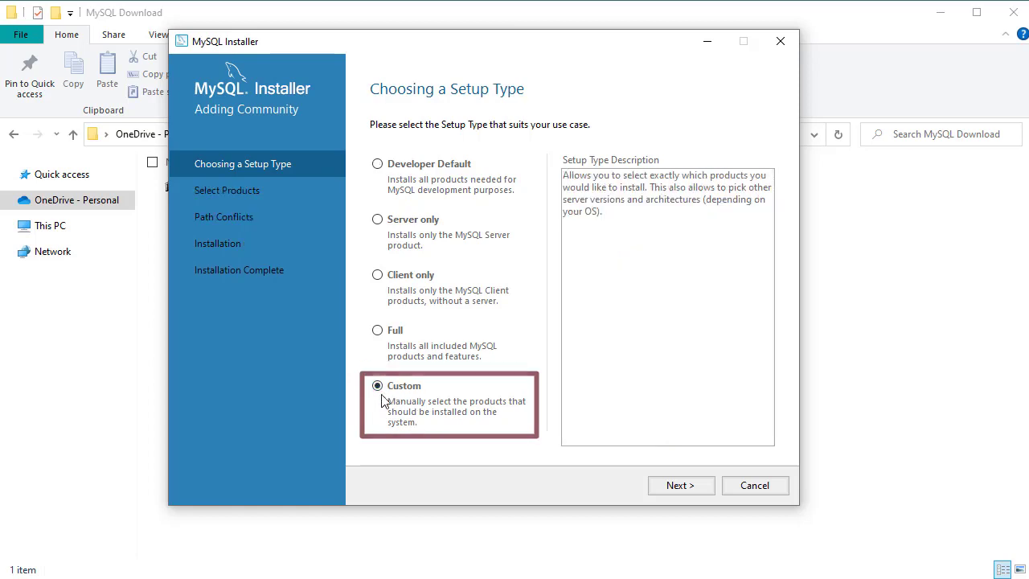
{"action": "left_click", "coordinate": [679, 485]}
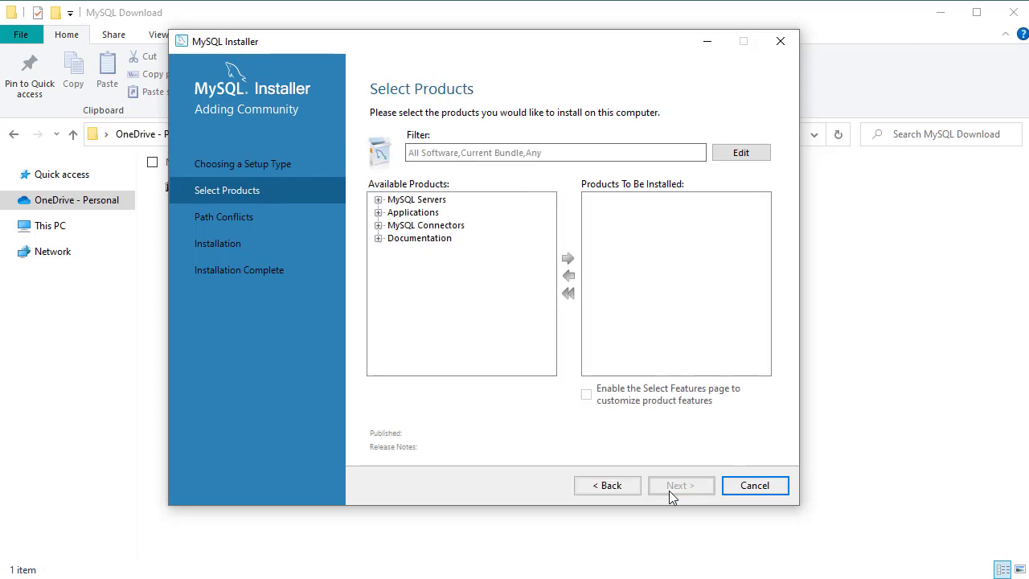
{"action": "left_click", "coordinate": [378, 200]}
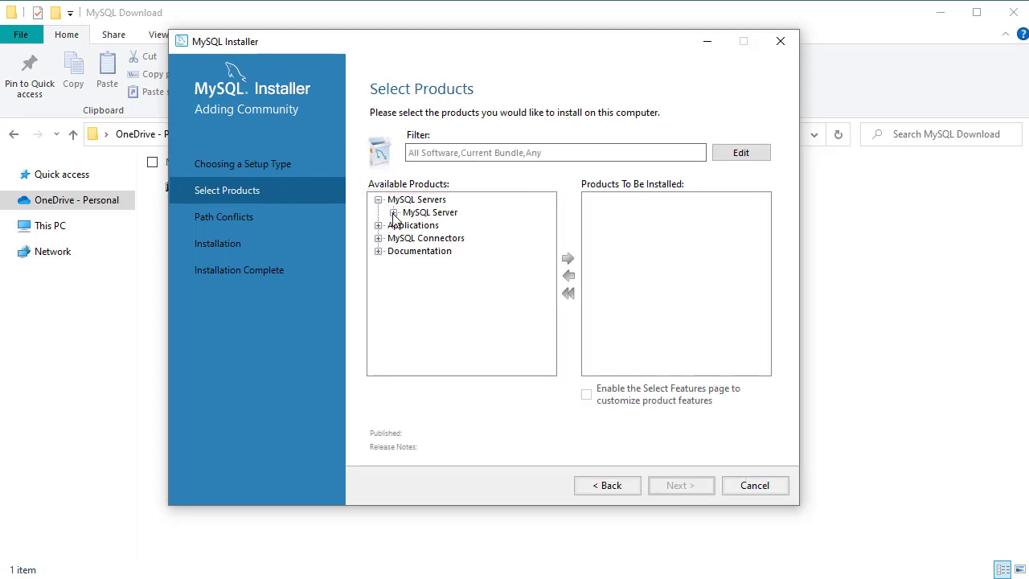
{"action": "left_click", "coordinate": [393, 212]}
{"action": "left_click", "coordinate": [409, 225]}
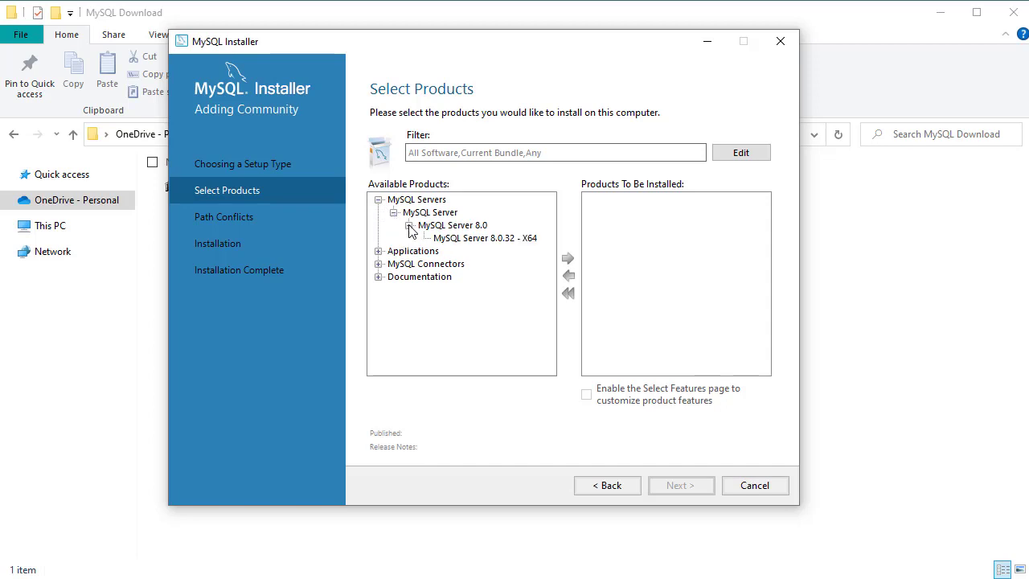
{"action": "left_click", "coordinate": [471, 239]}
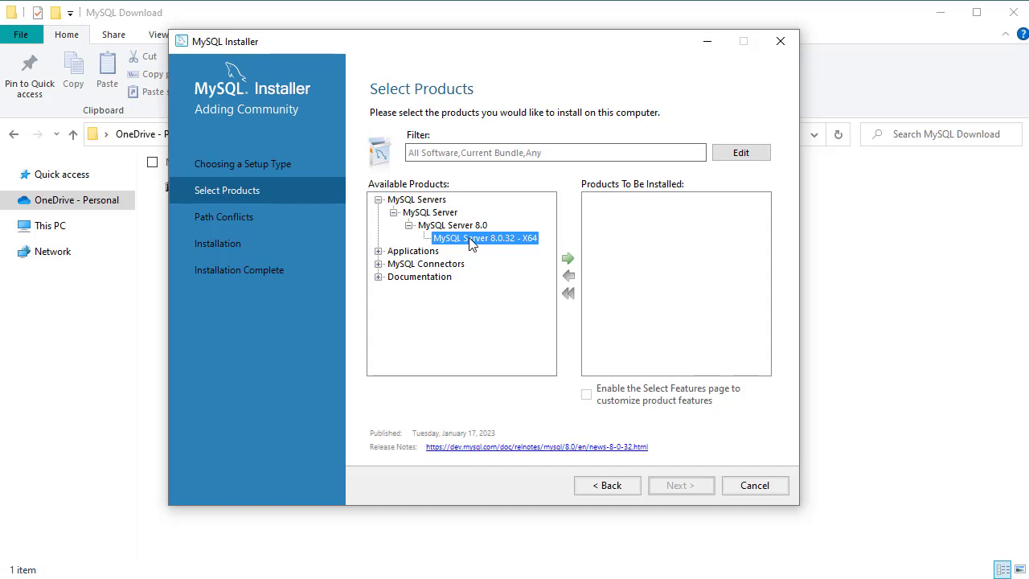
{"action": "left_click", "coordinate": [567, 259]}
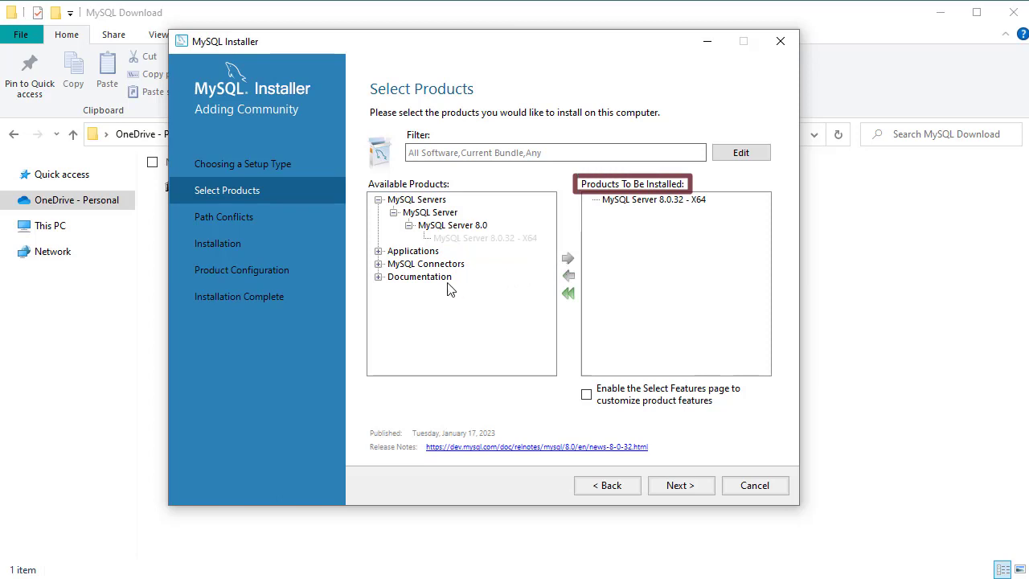
- Add MySQL Workbench 8.0.32 - X64 from Applications to the products to be installed
{"action": "left_click", "coordinate": [378, 251]}
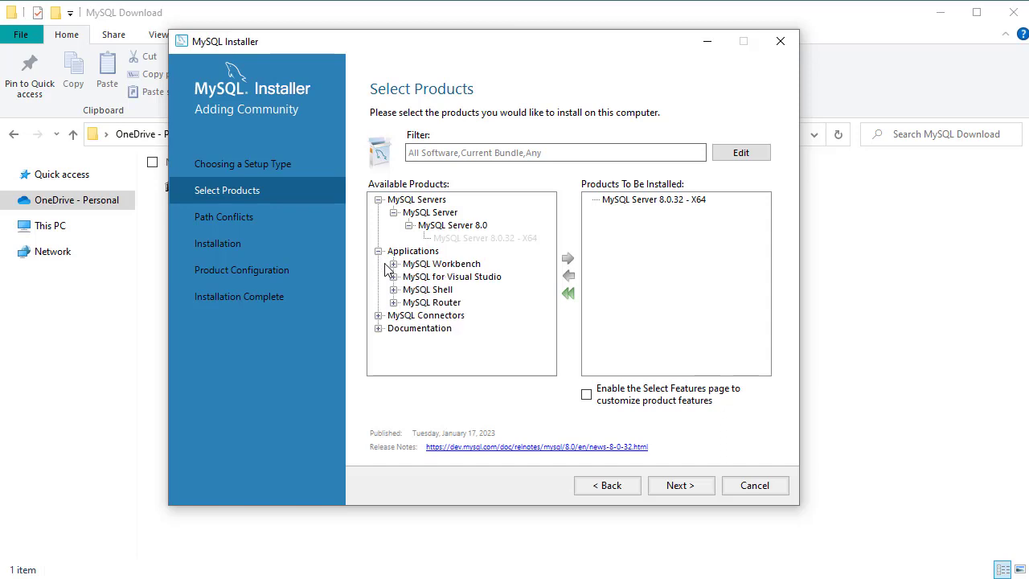
{"action": "left_click", "coordinate": [394, 264]}
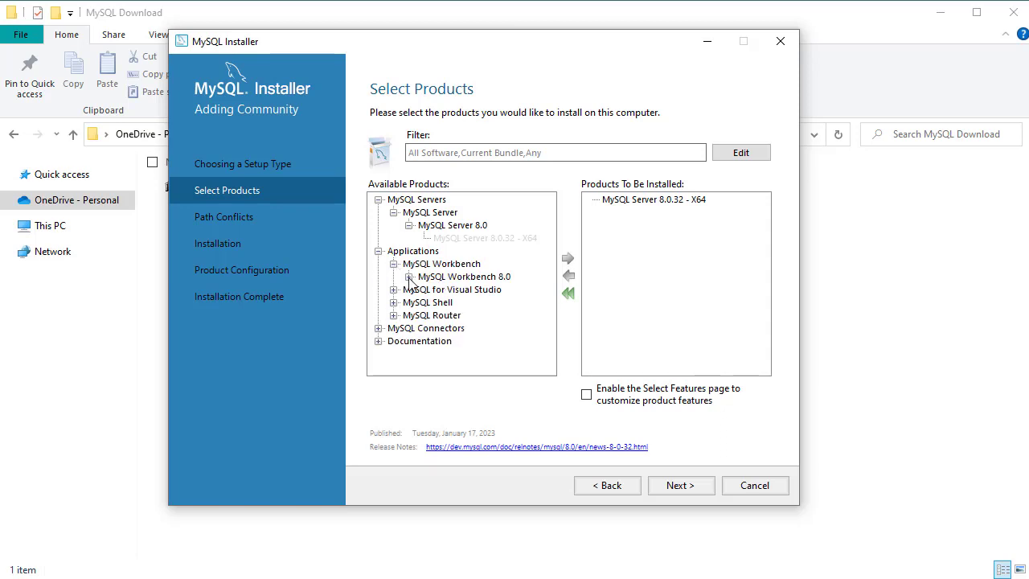
{"action": "left_click", "coordinate": [409, 277]}
{"action": "left_click", "coordinate": [443, 291]}
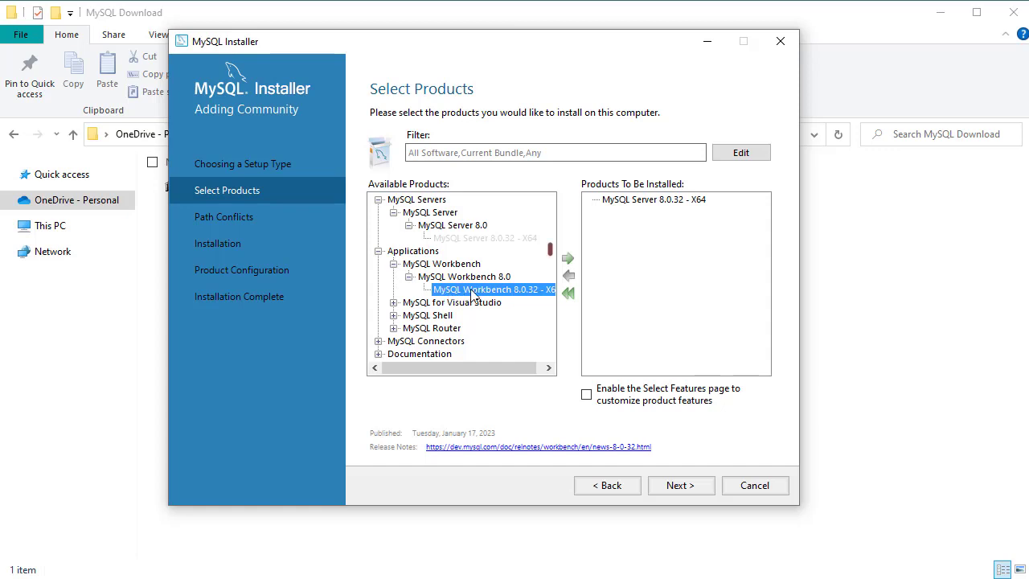
{"action": "left_click", "coordinate": [569, 260]}
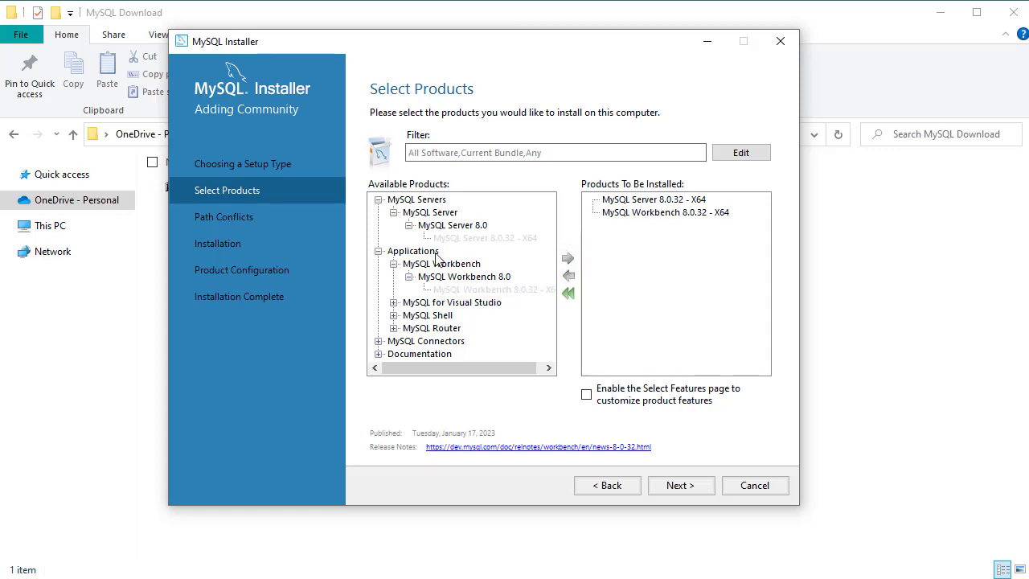
- Add MySQL Documentation 8.0.32 from Documentation to the products to be installed
{"action": "left_click", "coordinate": [379, 251]}
{"action": "left_click", "coordinate": [378, 199]}
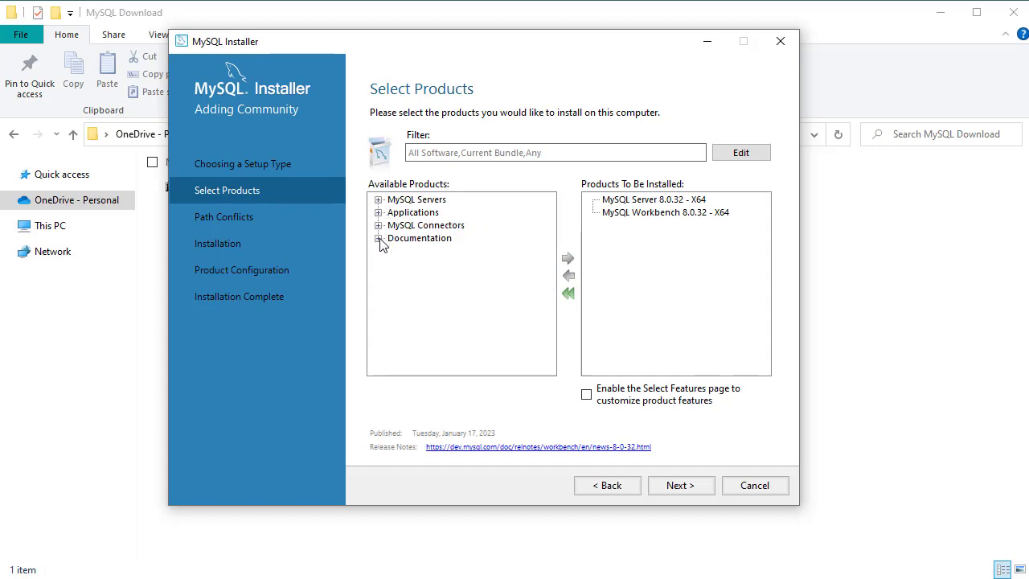
{"action": "left_click", "coordinate": [379, 239]}
{"action": "left_click", "coordinate": [393, 251]}
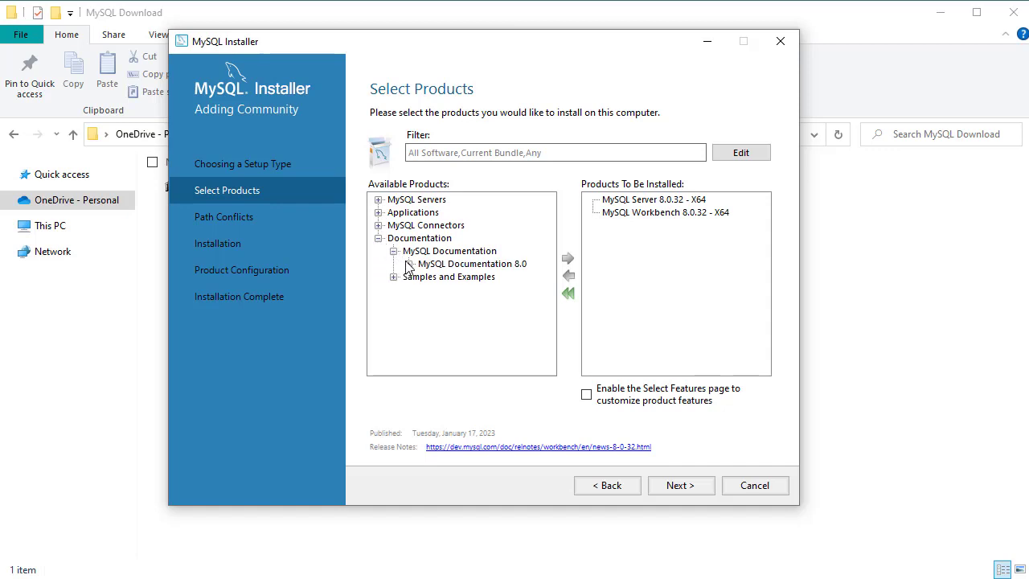
{"action": "left_click", "coordinate": [409, 265]}
{"action": "left_click", "coordinate": [456, 277]}
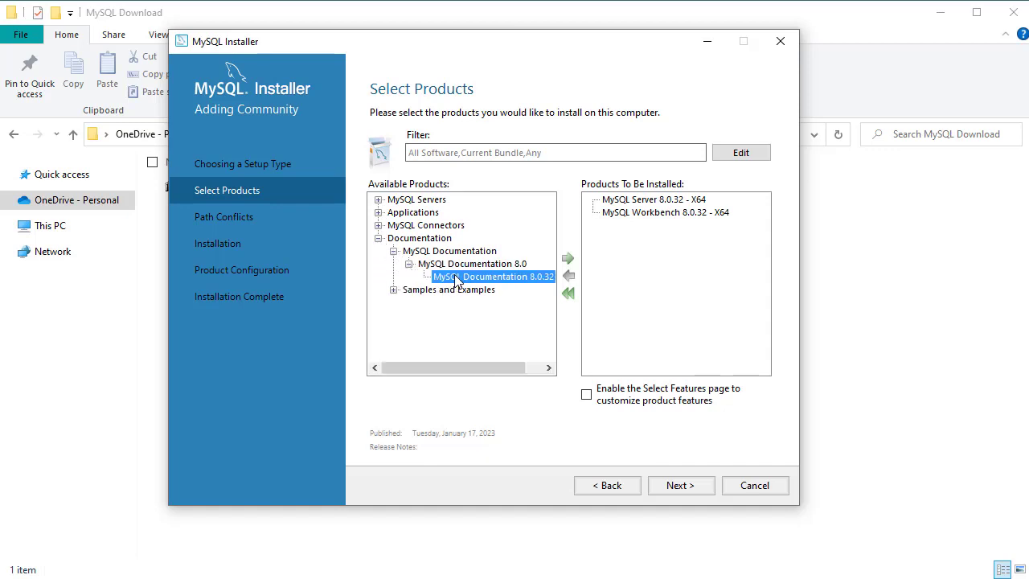
{"action": "left_click", "coordinate": [569, 259]}
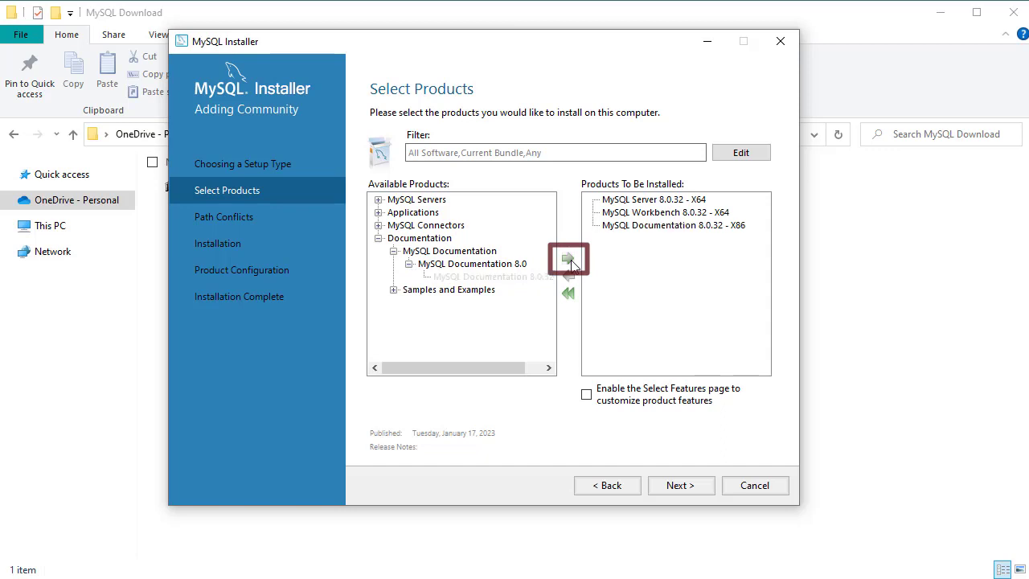
- Add Samples and Examples 8.0.32 to the products to be installed
{"action": "left_click", "coordinate": [394, 290]}
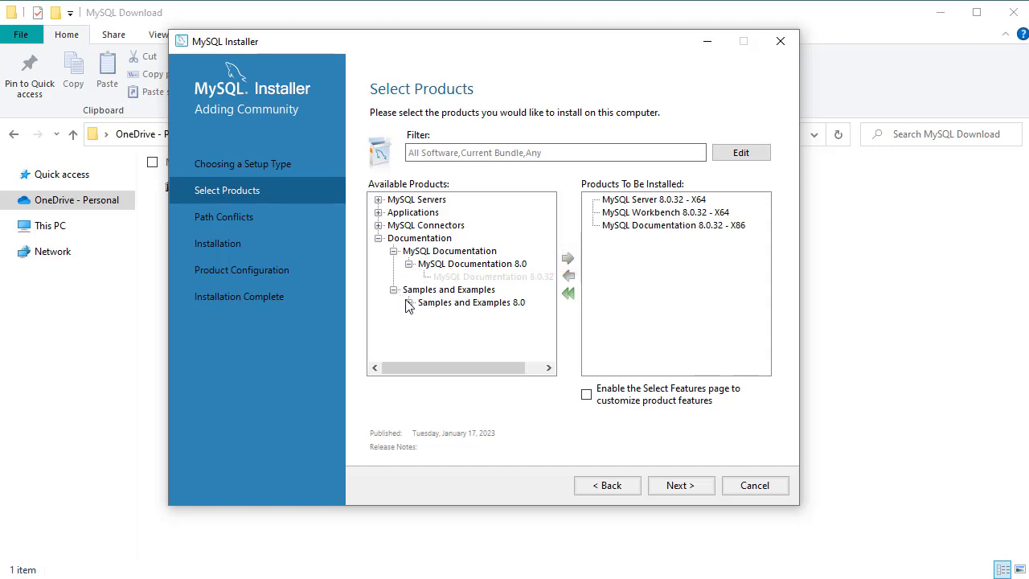
{"action": "left_click", "coordinate": [410, 303]}
{"action": "left_click", "coordinate": [441, 317]}
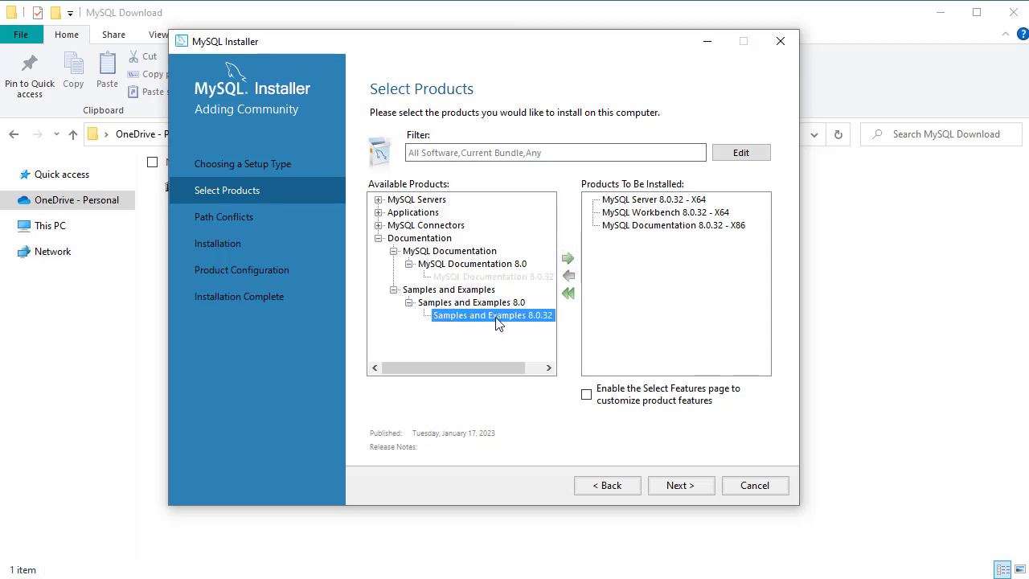
{"action": "left_click", "coordinate": [568, 259]}
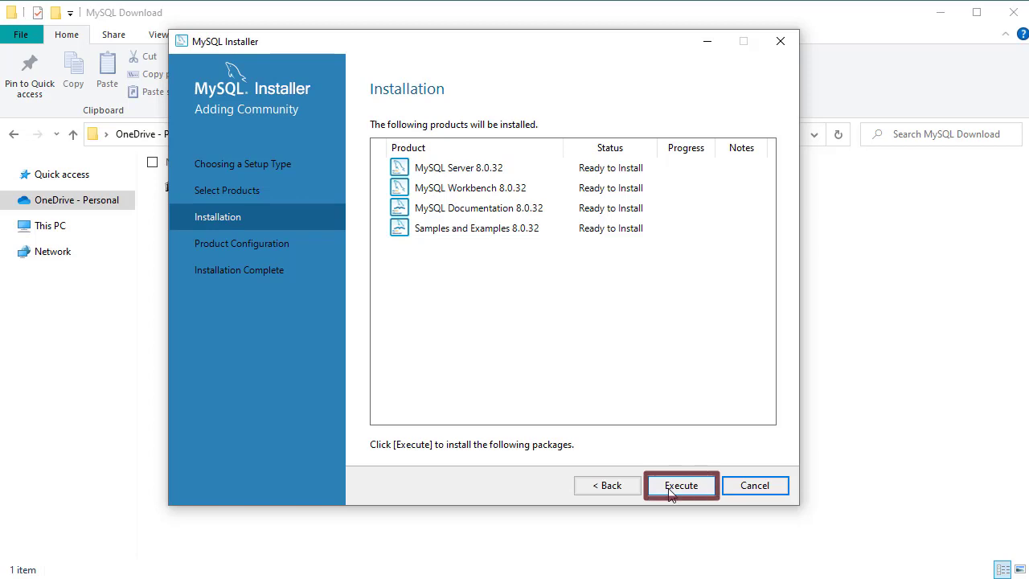
- Execute the installation of the four selected products and continue to product configuration
{"action": "left_click", "coordinate": [671, 489]}
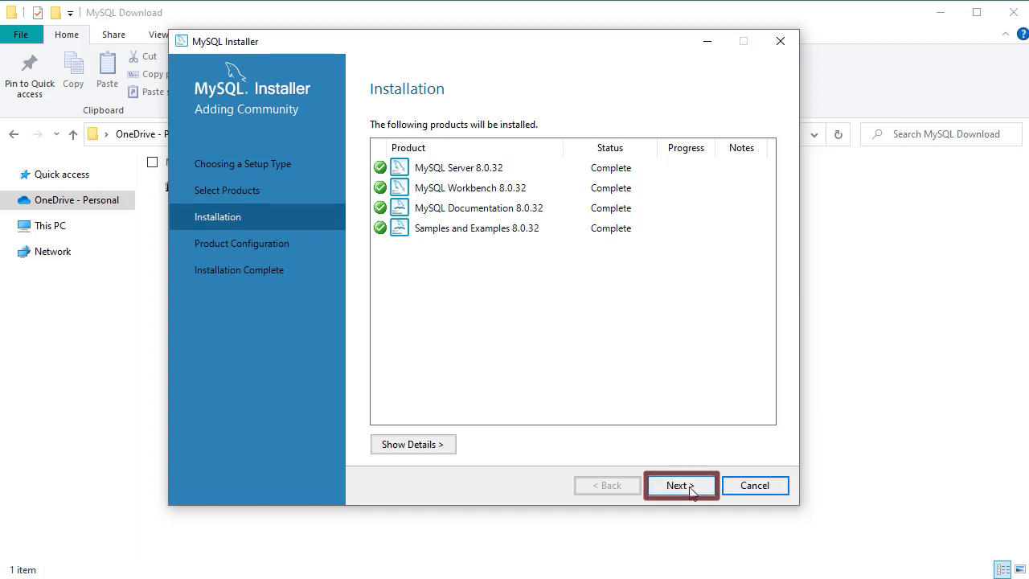
{"action": "left_click", "coordinate": [689, 489]}
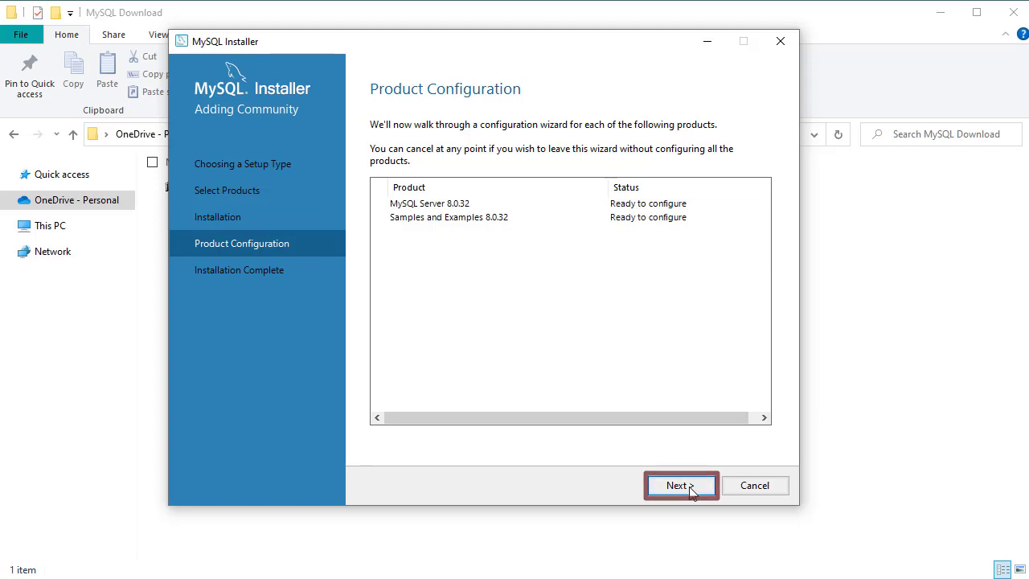
- Start the server configuration, keeping the default Development Computer networking and strong password authentication settings
{"action": "left_click", "coordinate": [689, 486]}
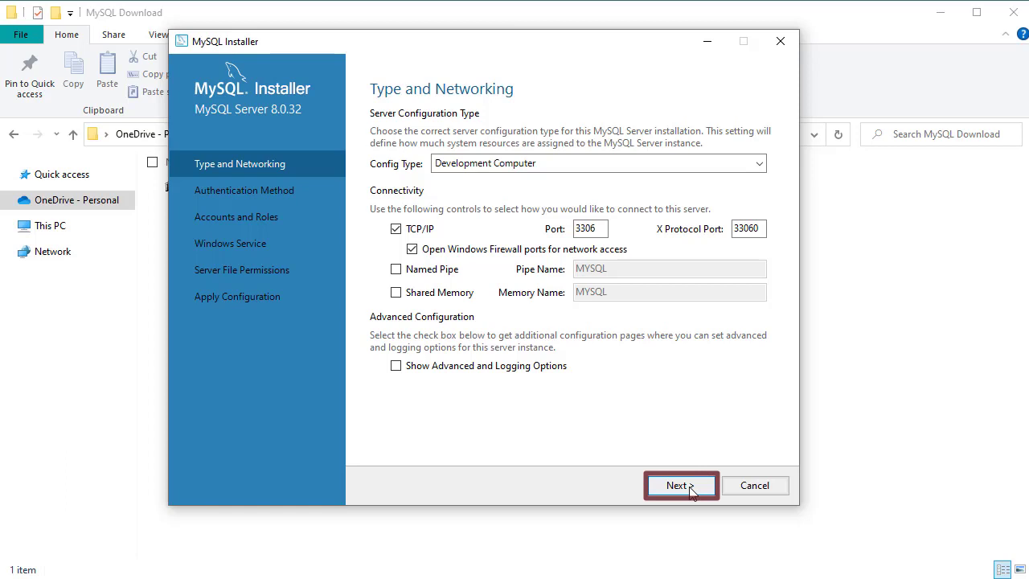
{"action": "left_click", "coordinate": [690, 485]}
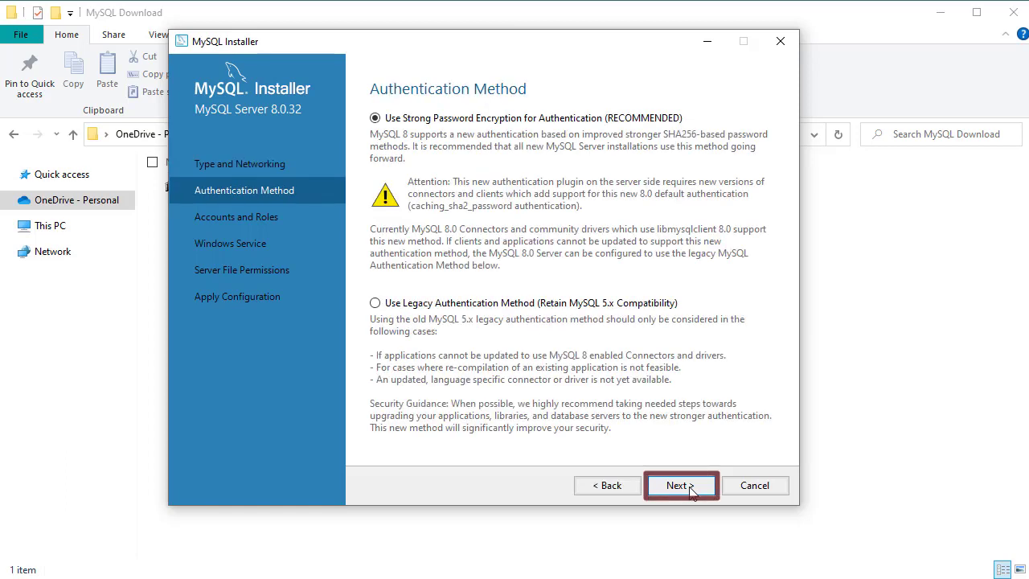
{"action": "left_click", "coordinate": [689, 487]}
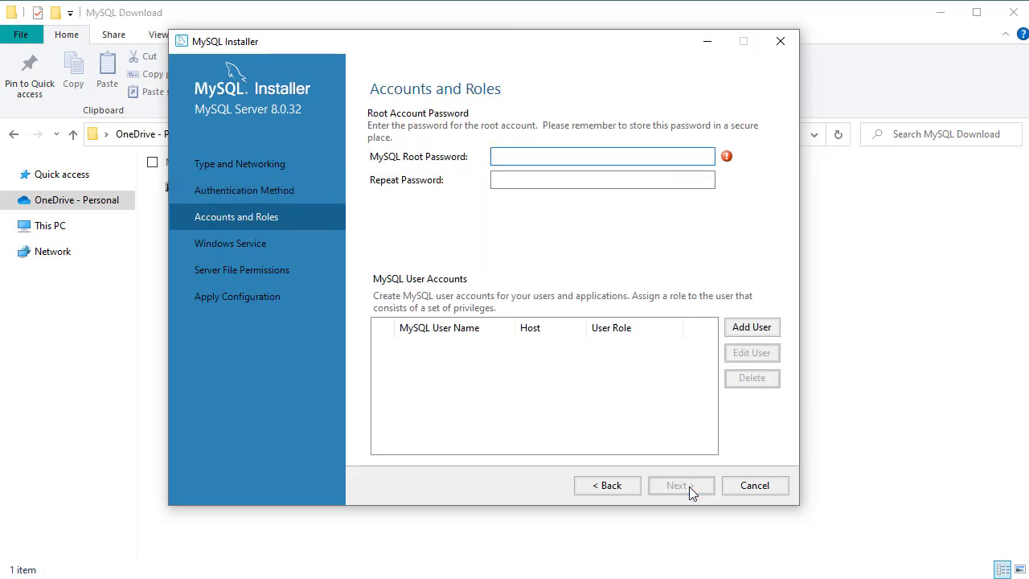
- Set the MySQL root account password, repeat it to confirm, and continue
{"action": "type", "text": "••••••••"}
{"action": "key", "text": "Tab"}
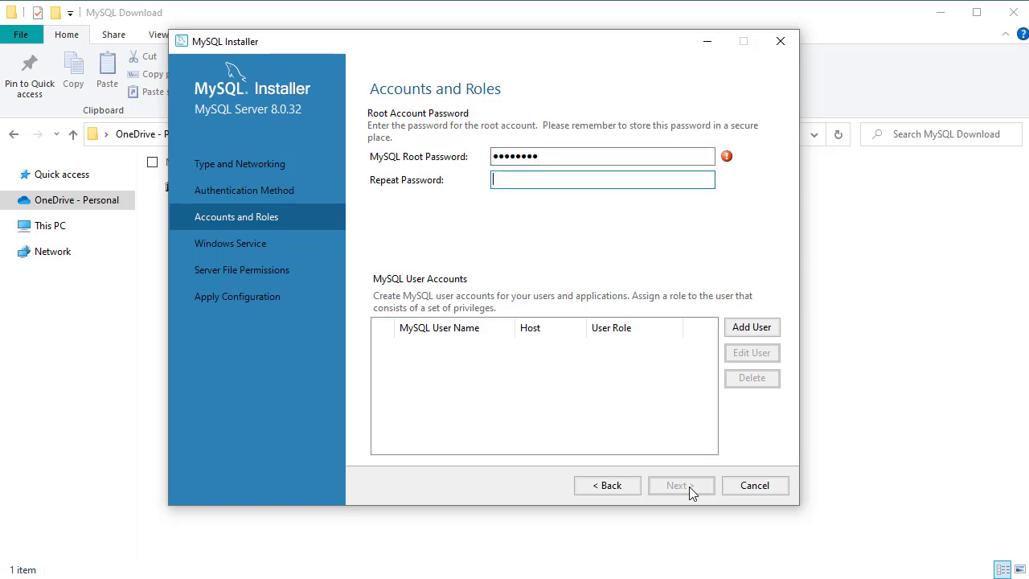
{"action": "type", "text": "••••••••"}
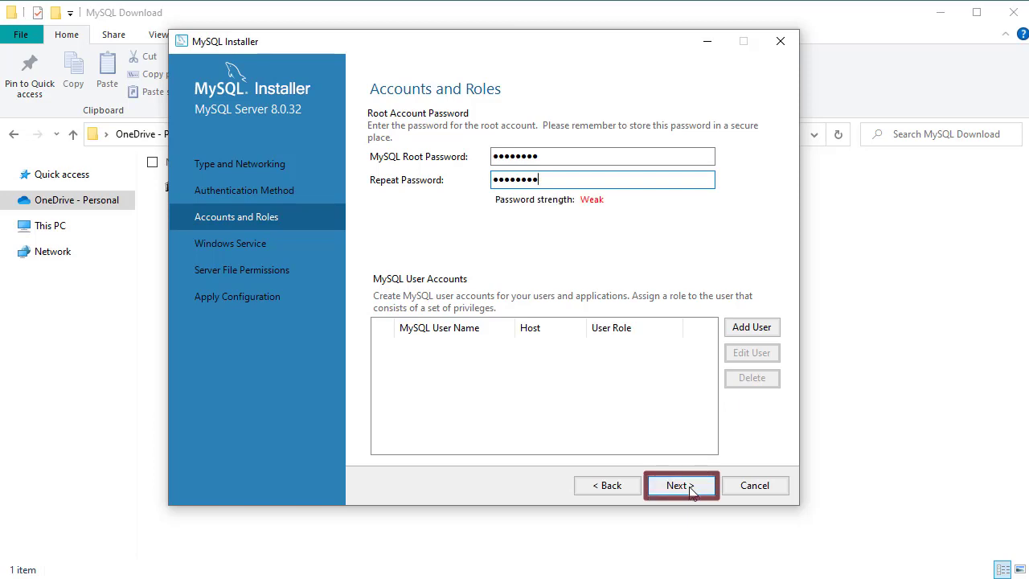
{"action": "left_click", "coordinate": [690, 487]}
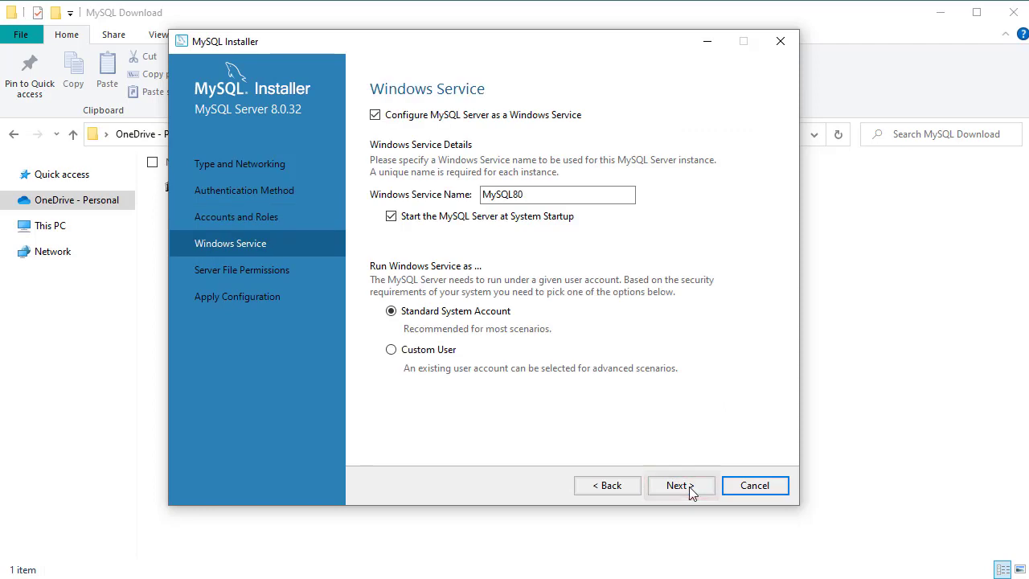
- Keep the default Windows service and file permission settings, then apply the server configuration and finish
{"action": "left_click", "coordinate": [690, 486]}
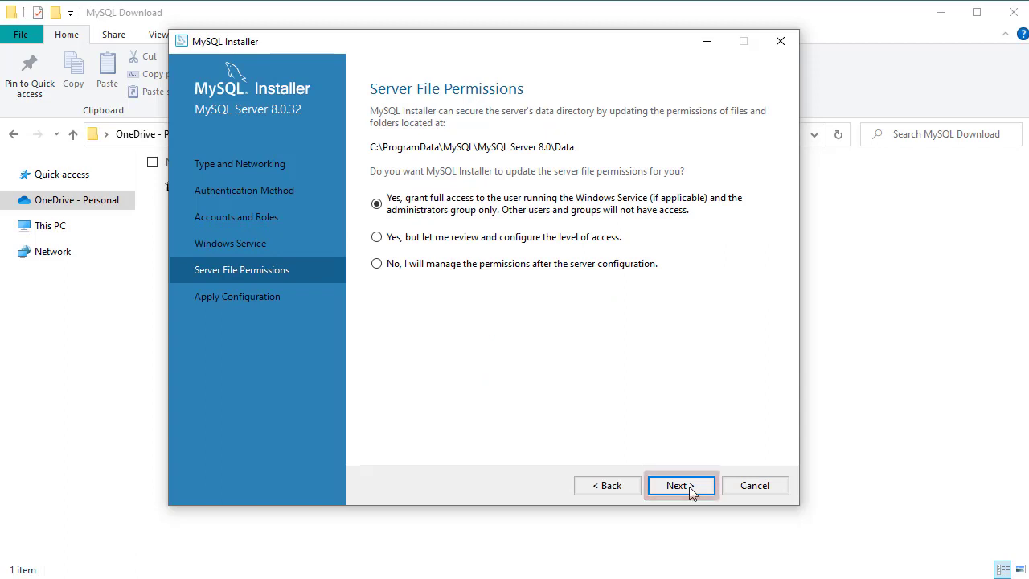
{"action": "left_click", "coordinate": [681, 486]}
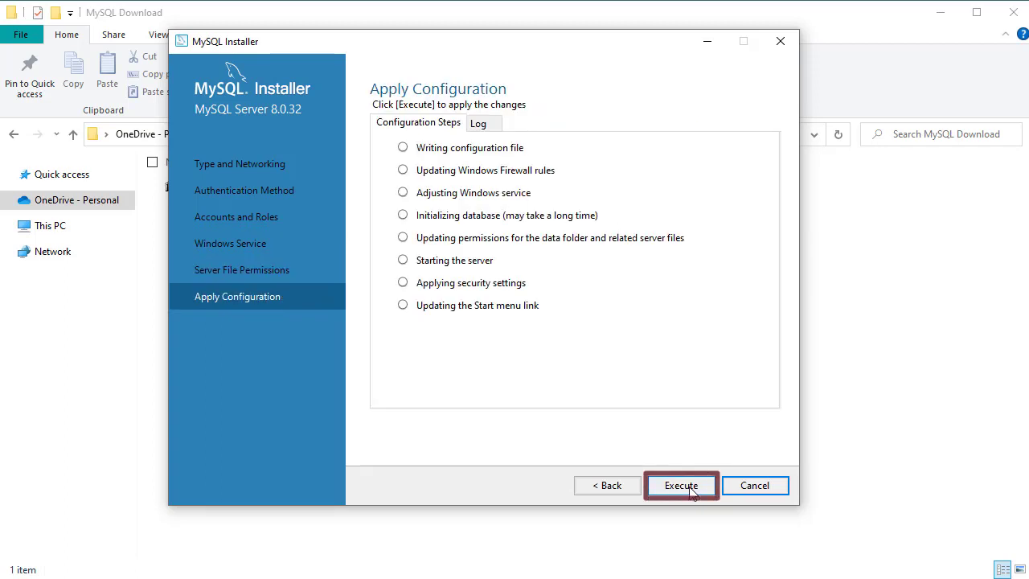
{"action": "left_click", "coordinate": [690, 488]}
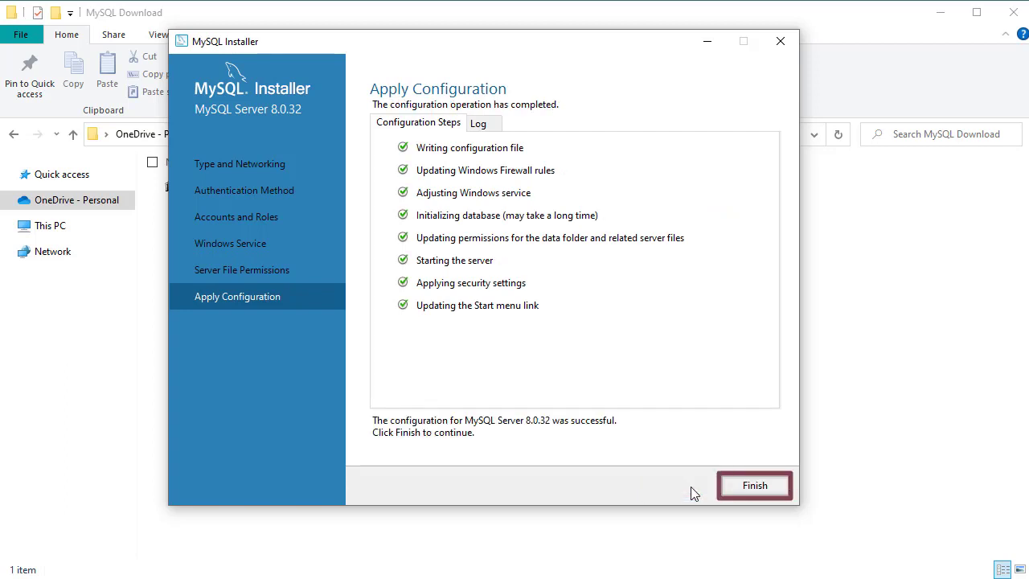
{"action": "left_click", "coordinate": [752, 485]}
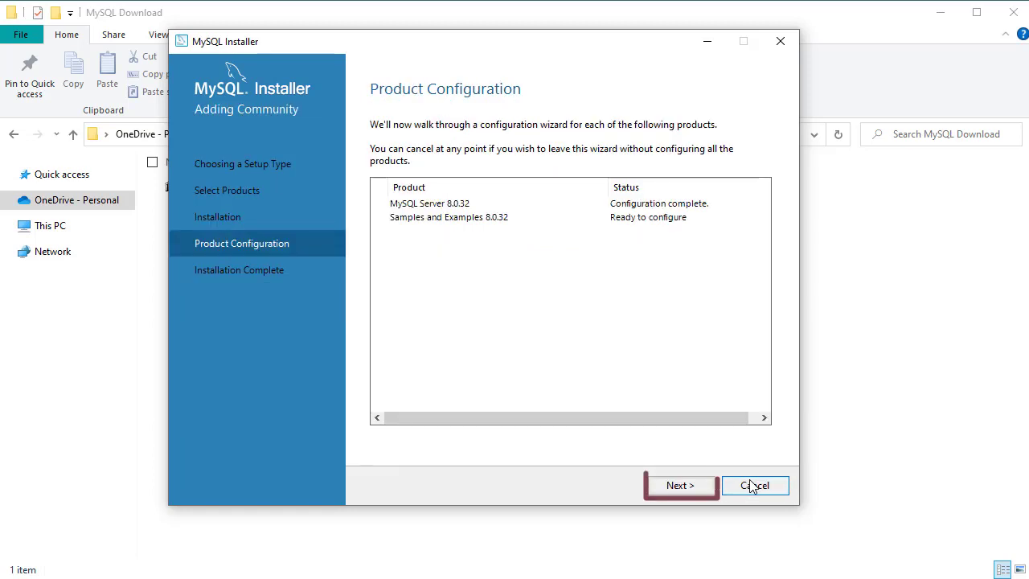
- Continue to the samples configuration and enter the root password to connect to the server
{"action": "left_click", "coordinate": [680, 487]}
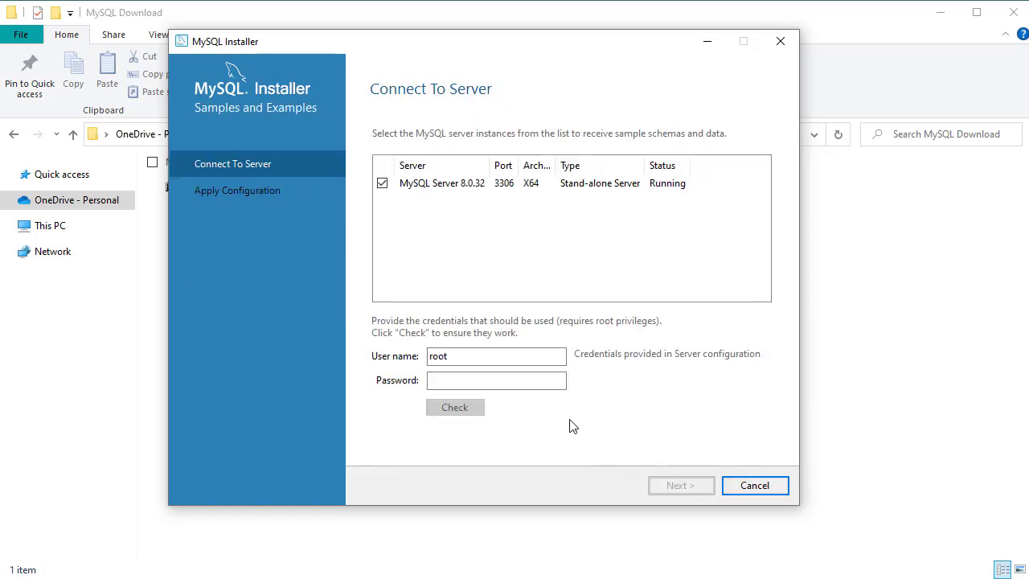
{"action": "left_click", "coordinate": [530, 383]}
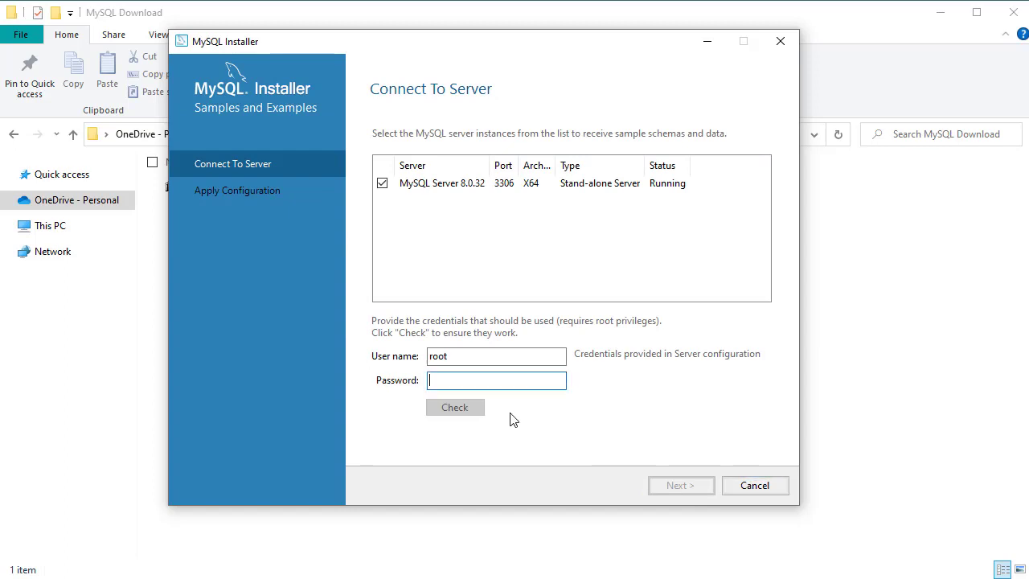
{"action": "type", "text": "********"}
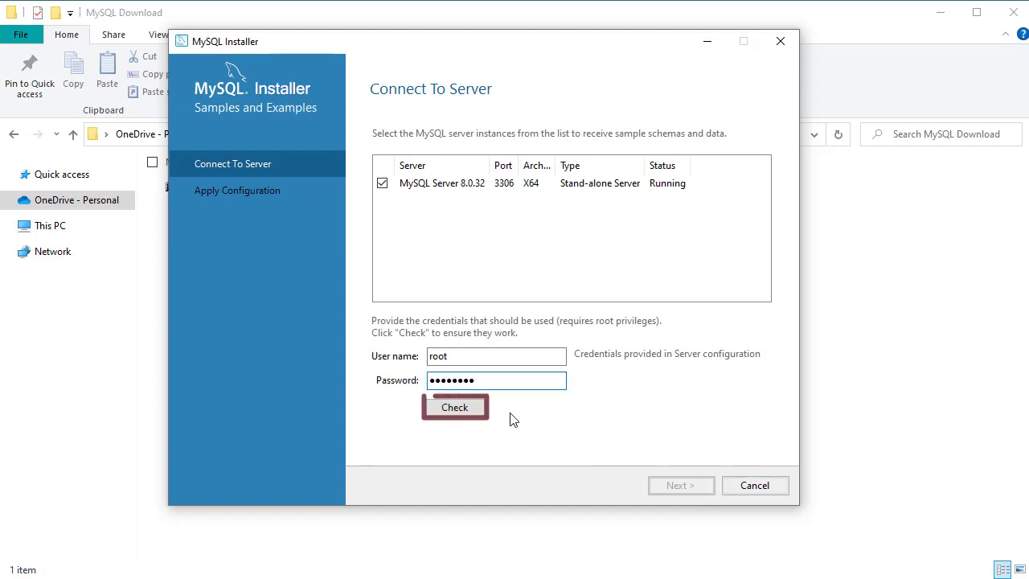
- Verify the root connection to the MySQL Server 8.0.32 instance, then apply the samples and examples configuration and finish
{"action": "left_click", "coordinate": [455, 413]}
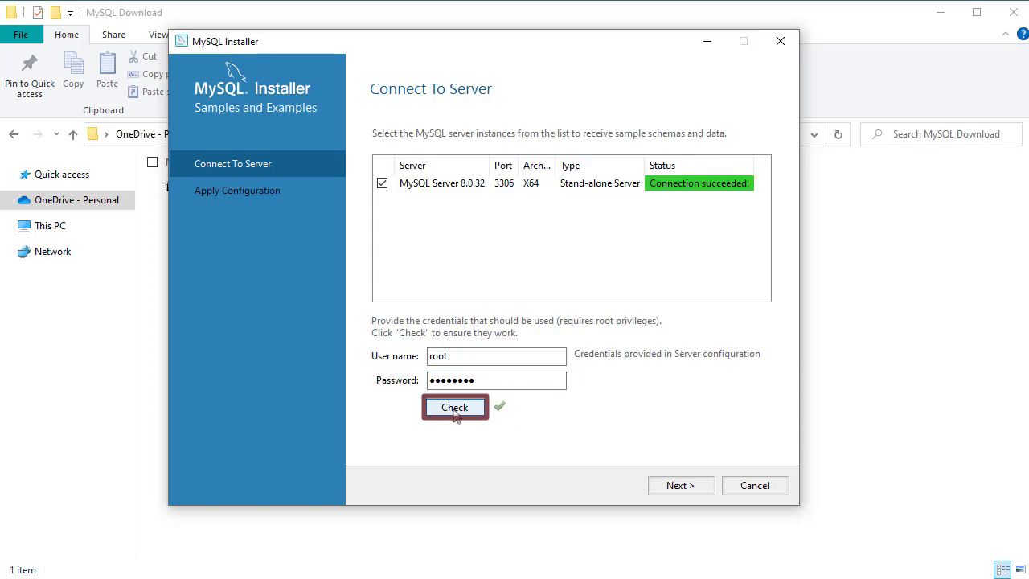
{"action": "left_click", "coordinate": [679, 485]}
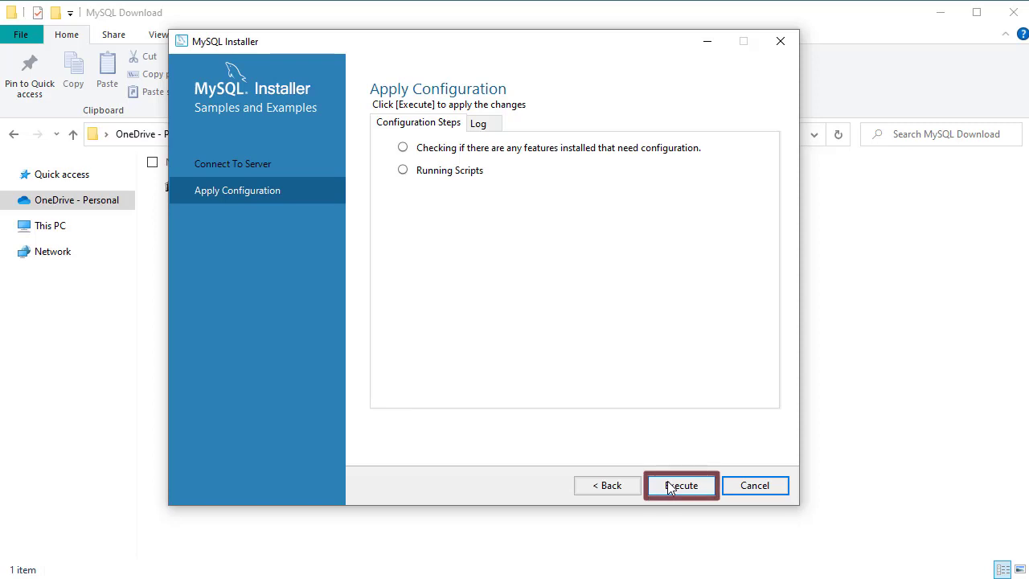
{"action": "left_click", "coordinate": [671, 488]}
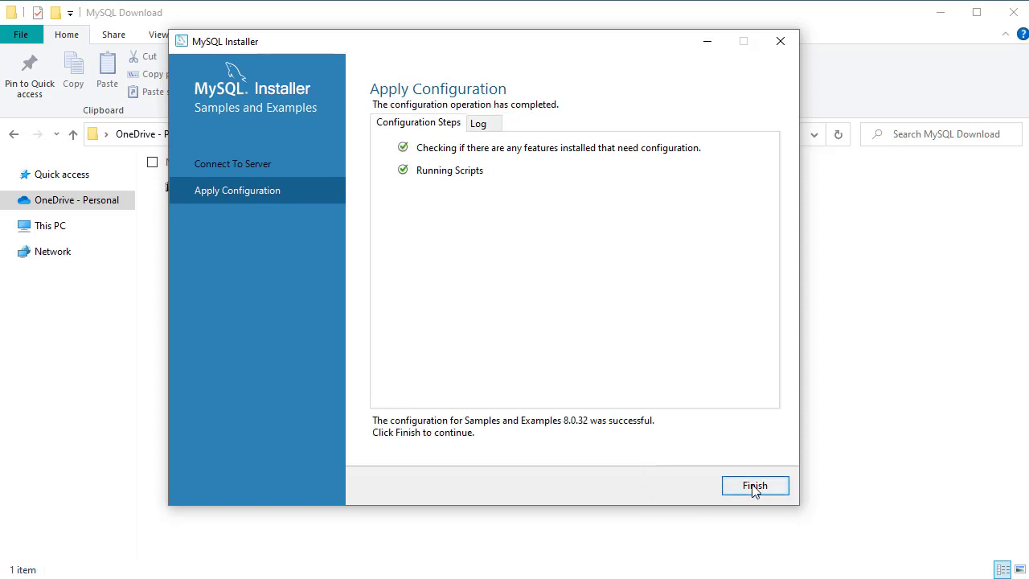
{"action": "left_click", "coordinate": [756, 489]}
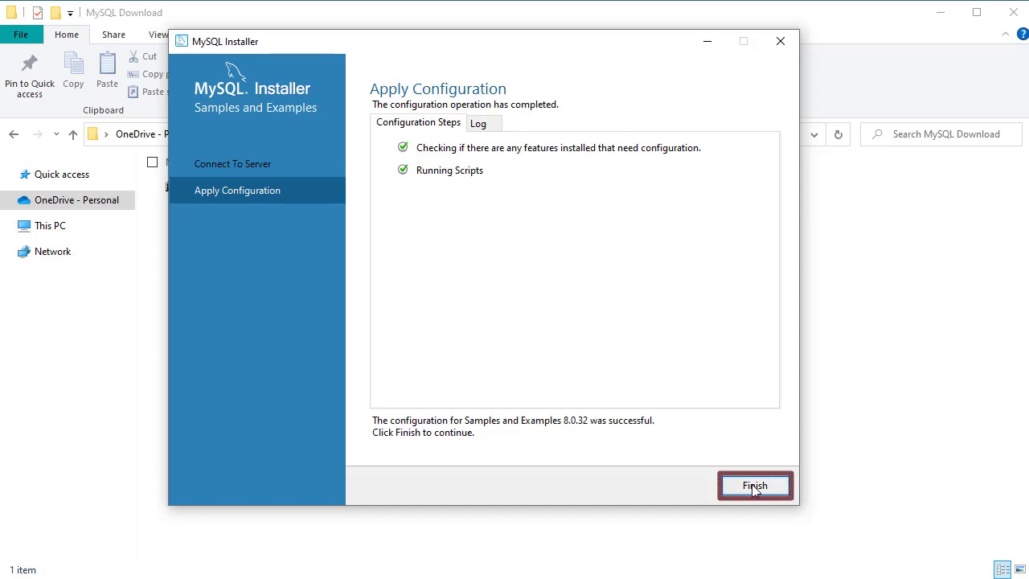
{"action": "left_click", "coordinate": [755, 489]}
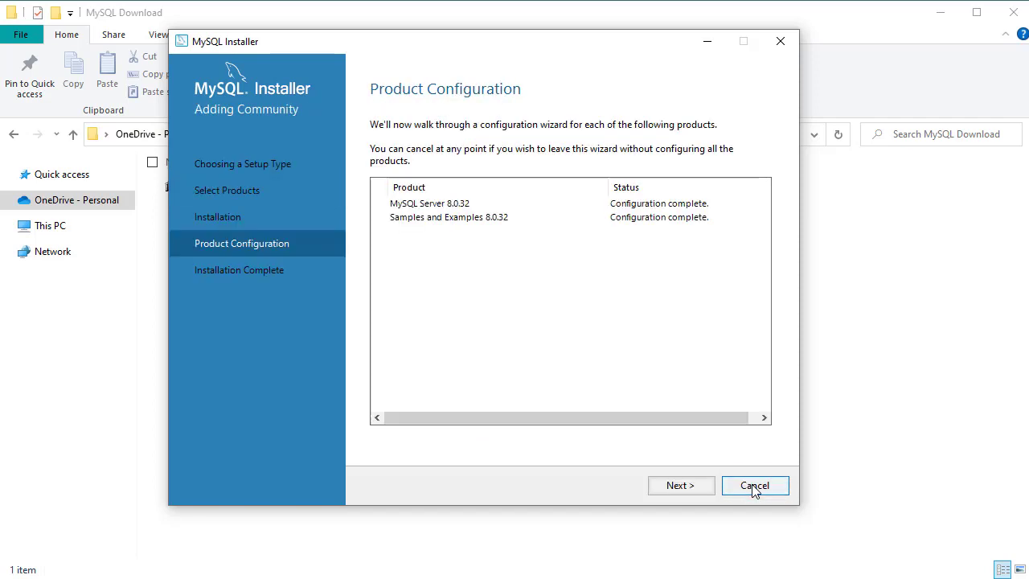
- Complete the installation with MySQL Workbench set to start after setup
{"action": "left_click", "coordinate": [679, 489]}
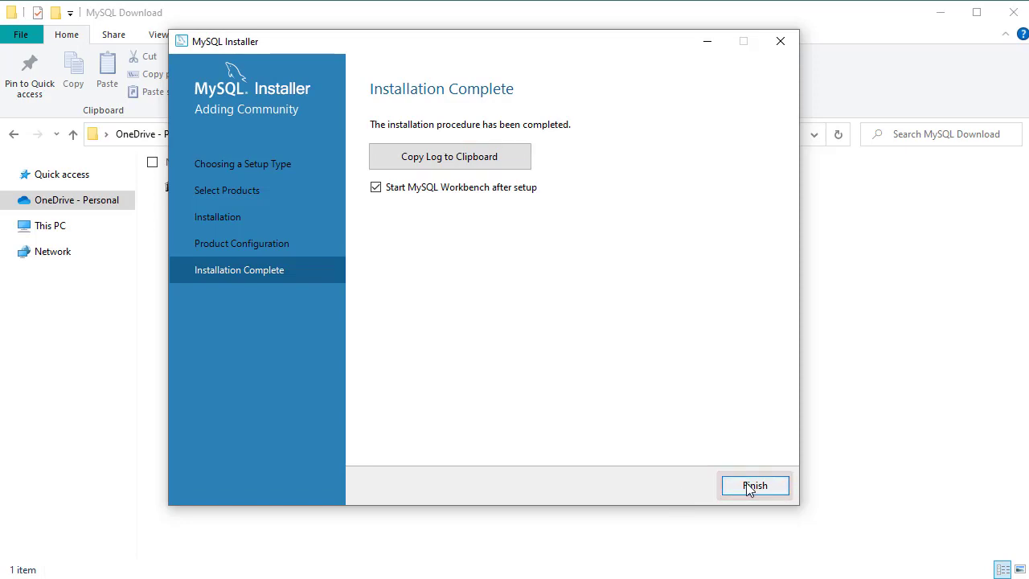
{"action": "left_click", "coordinate": [749, 488]}
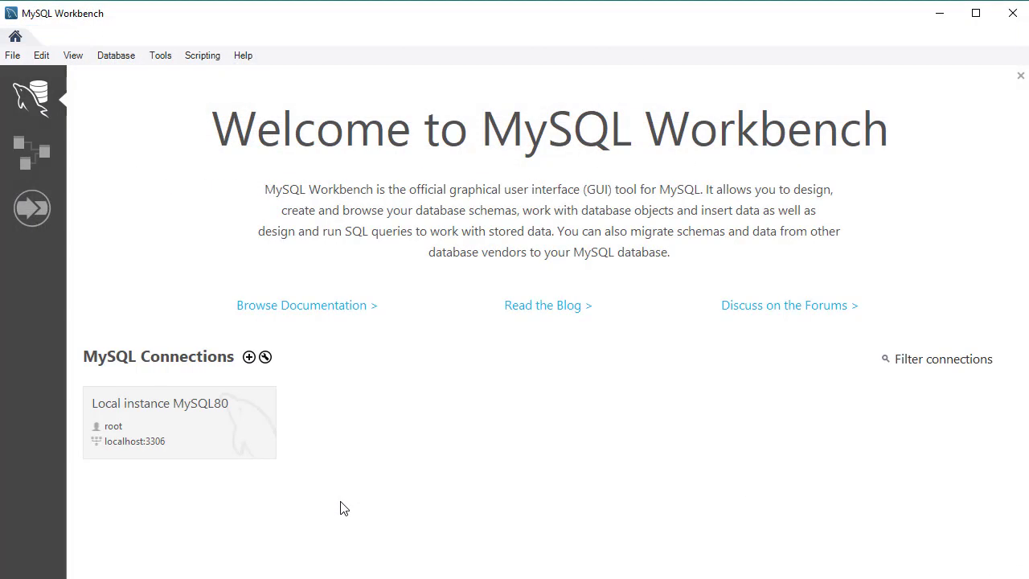